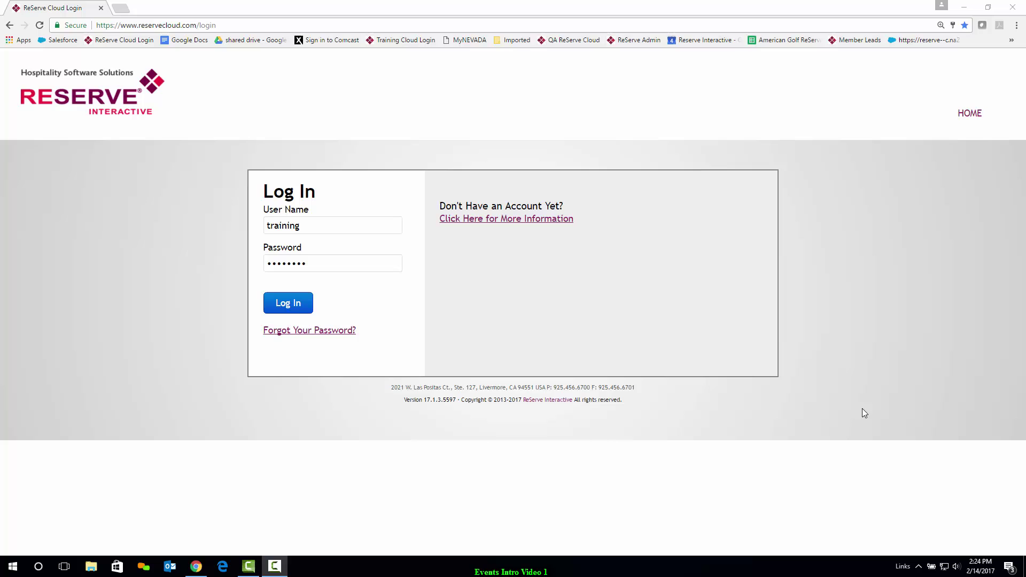
- Log in to ReServe Cloud to reach the My Day At A Glance home page
{"action": "left_click", "coordinate": [285, 303]}
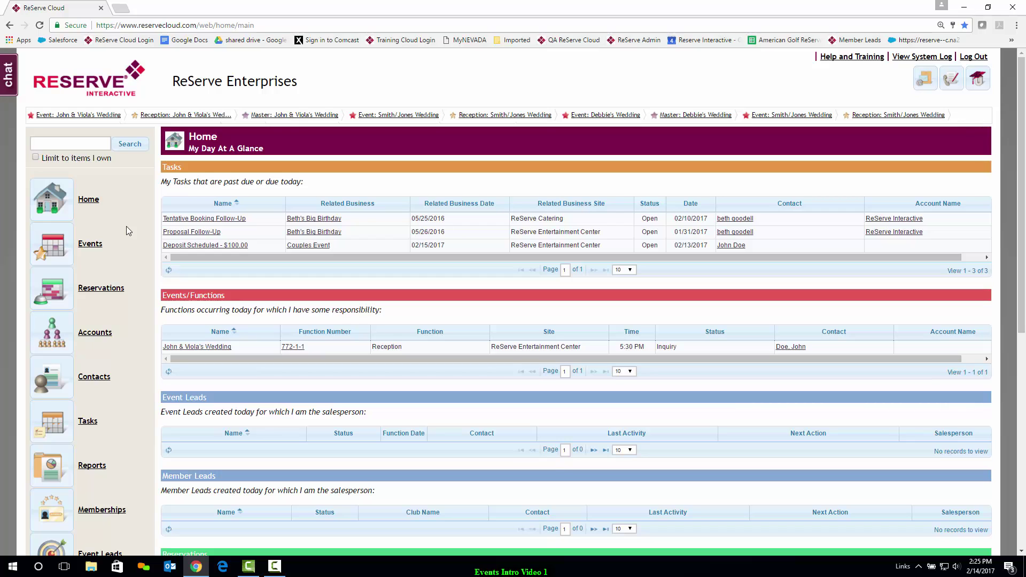
- In the events calendar, move the 10 AM Couples Event from Wednesday, February 15 to Thursday, February 16
{"action": "left_click", "coordinate": [60, 247]}
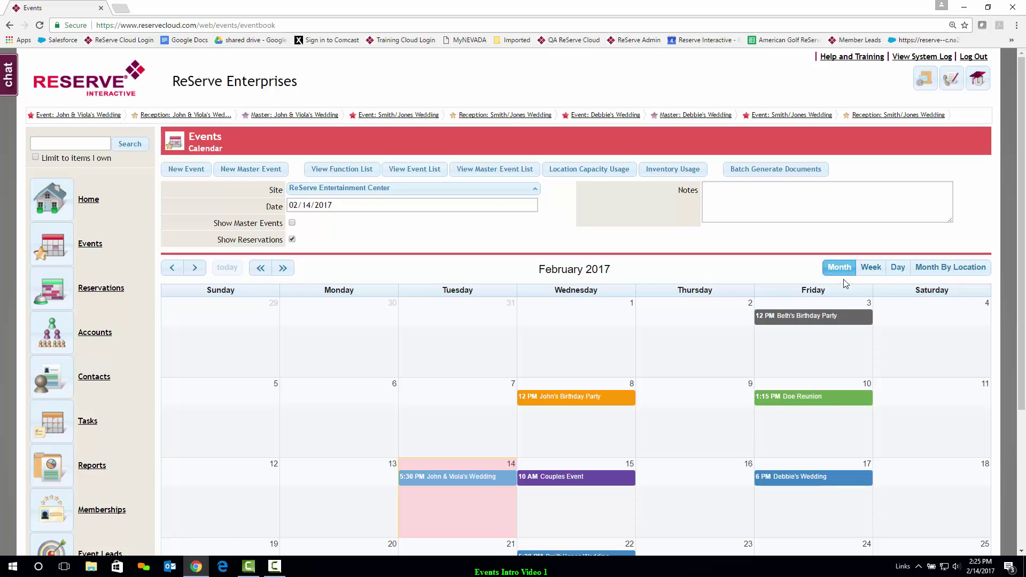
{"action": "scroll", "coordinate": [719, 336], "scroll_direction": "down", "scroll_amount": 1}
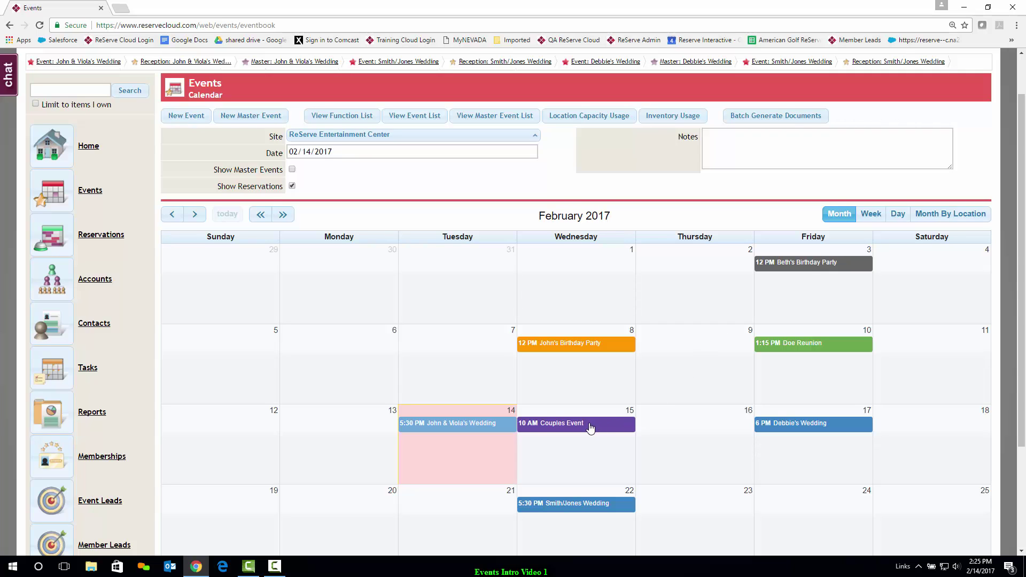
{"action": "mouse_move", "coordinate": [588, 426]}
{"action": "left_click_drag", "start_coordinate": [588, 426], "coordinate": [703, 429]}
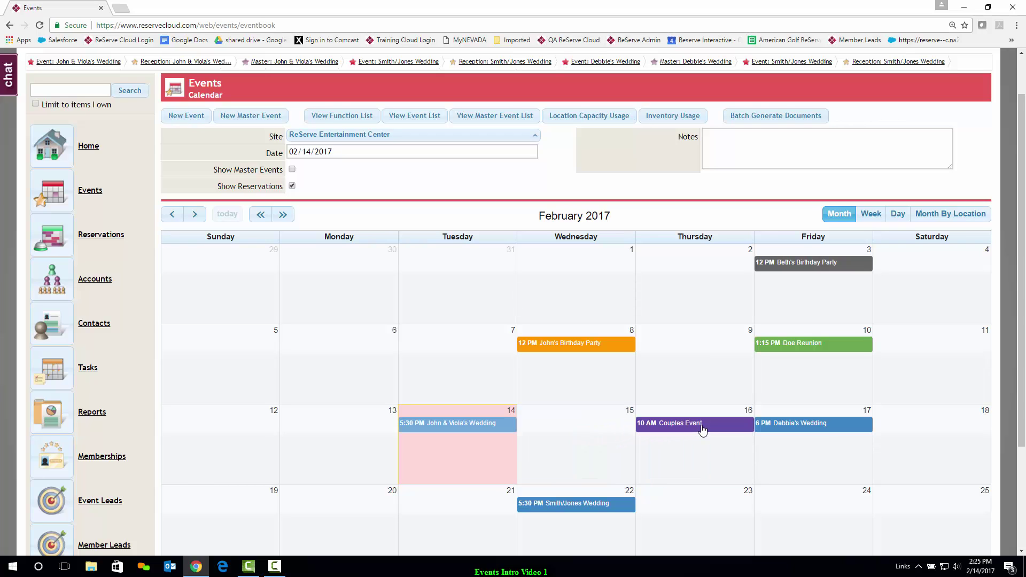
- Switch the events calendar to Week view for February 12–18, 2017
{"action": "left_click", "coordinate": [872, 214]}
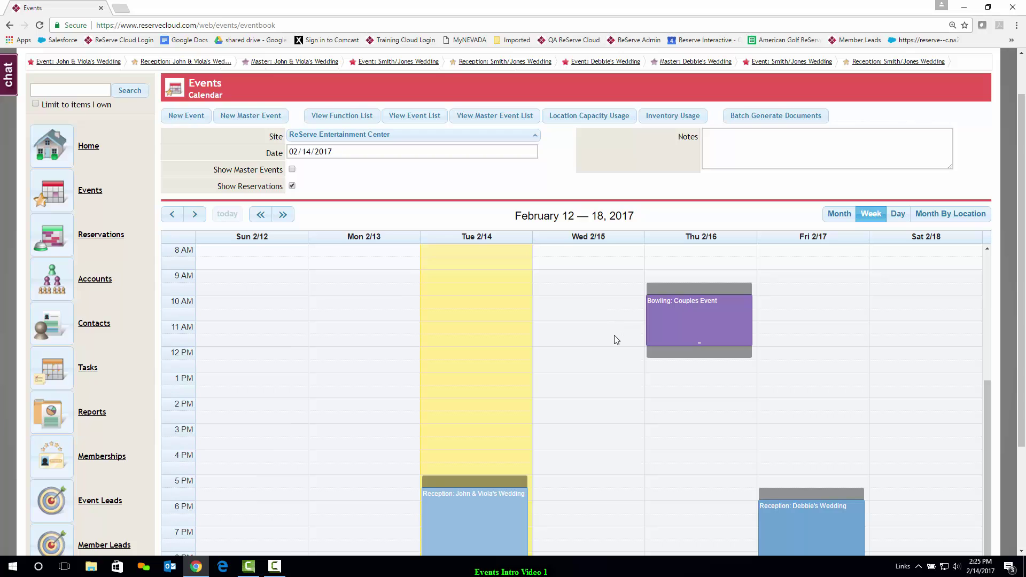
{"action": "scroll", "coordinate": [617, 337], "scroll_direction": "down", "scroll_amount": 1}
{"action": "scroll", "coordinate": [617, 341], "scroll_direction": "down", "scroll_amount": 2}
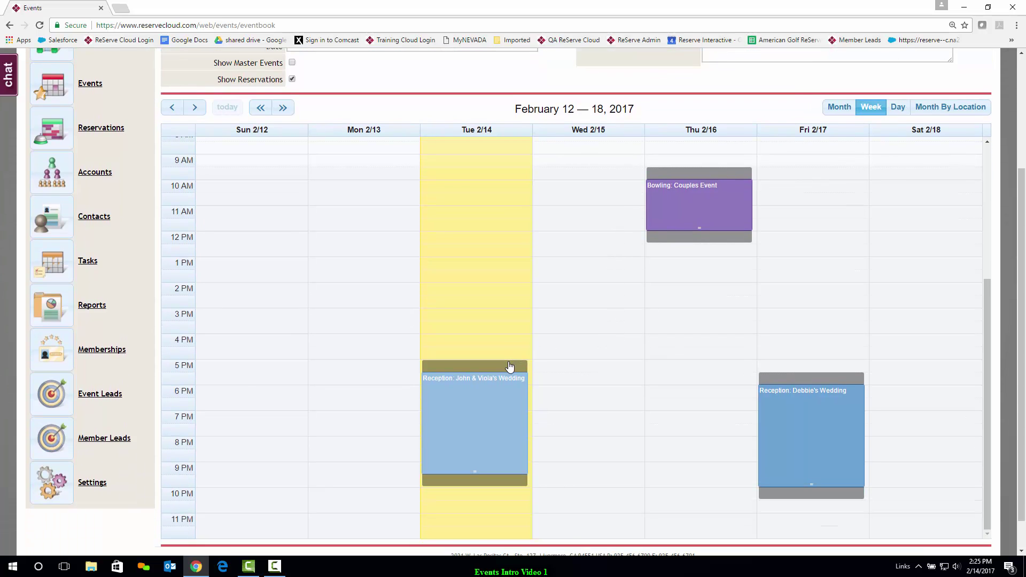
{"action": "scroll", "coordinate": [577, 350], "scroll_direction": "up", "scroll_amount": 2}
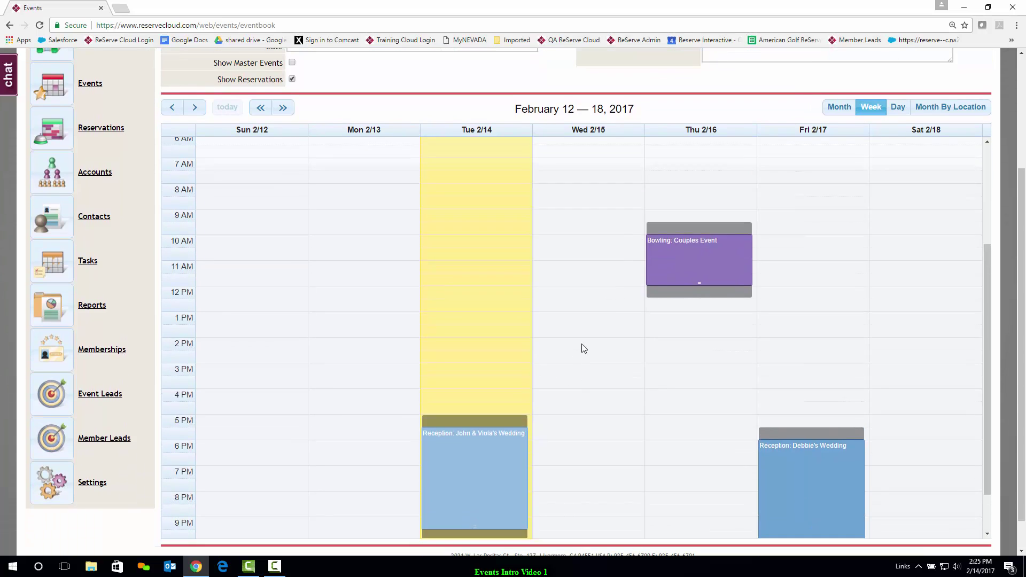
- In Day view, drag the February 14 wedding reception from Dining Room to Grand Ballroom
{"action": "left_click", "coordinate": [898, 110]}
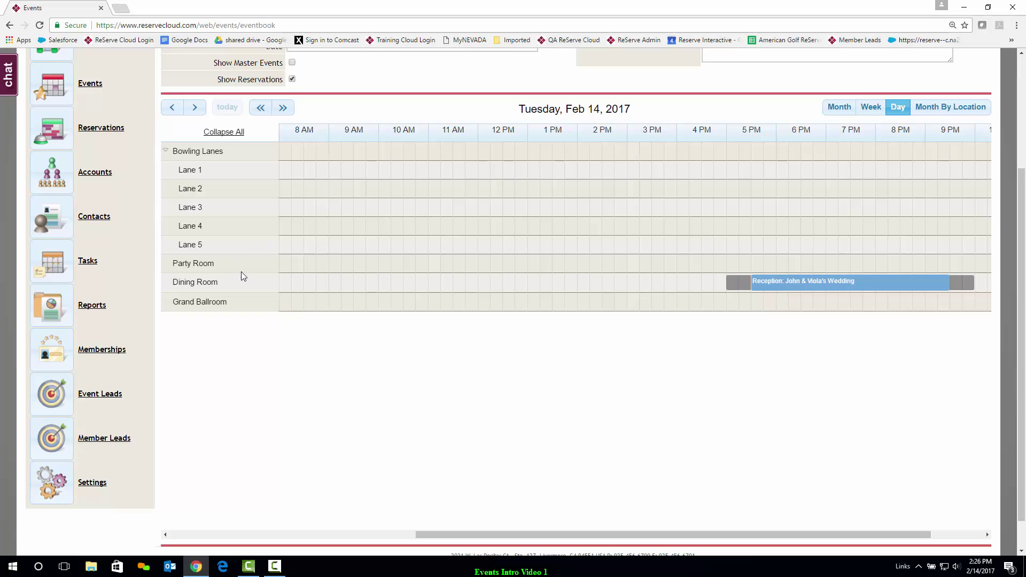
{"action": "mouse_move", "coordinate": [791, 283]}
{"action": "left_click_drag", "start_coordinate": [791, 284], "coordinate": [780, 299]}
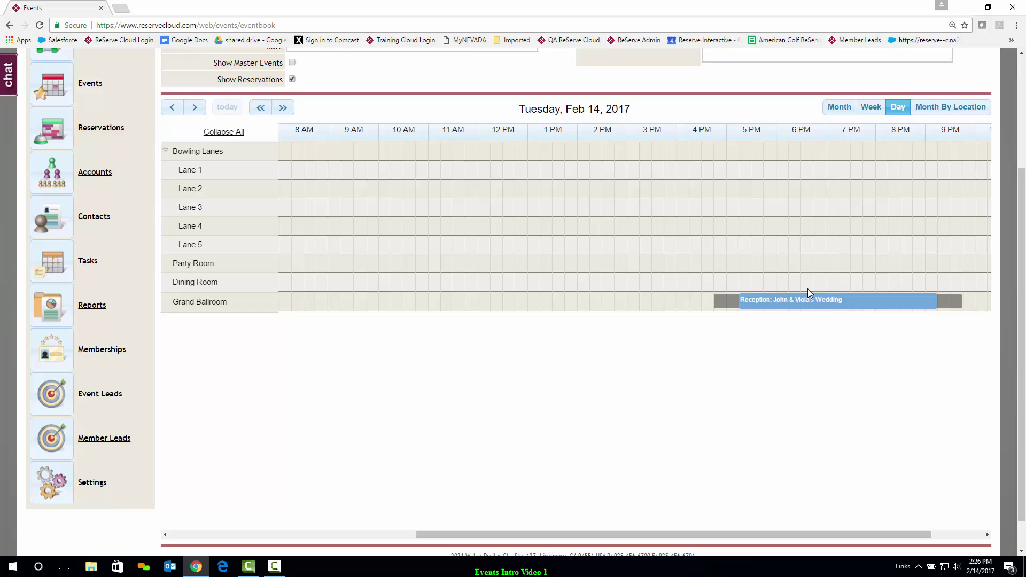
- Open John & Viola's Wedding details and review its 5:15–9:15 PM Grand Ballroom reception
{"action": "left_click", "coordinate": [802, 300]}
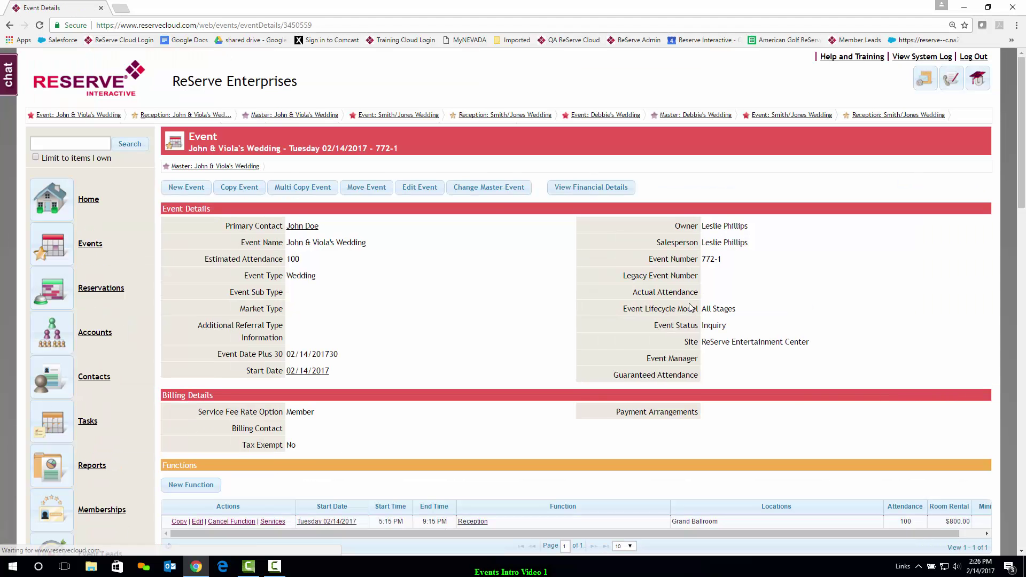
{"action": "scroll", "coordinate": [648, 286], "scroll_direction": "down", "scroll_amount": 2}
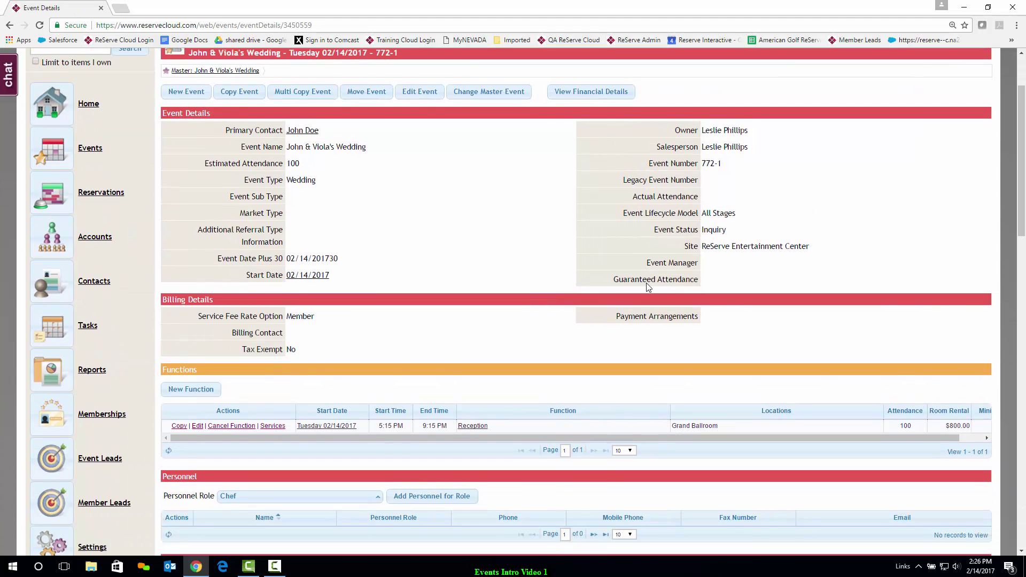
{"action": "scroll", "coordinate": [646, 284], "scroll_direction": "down", "scroll_amount": 5}
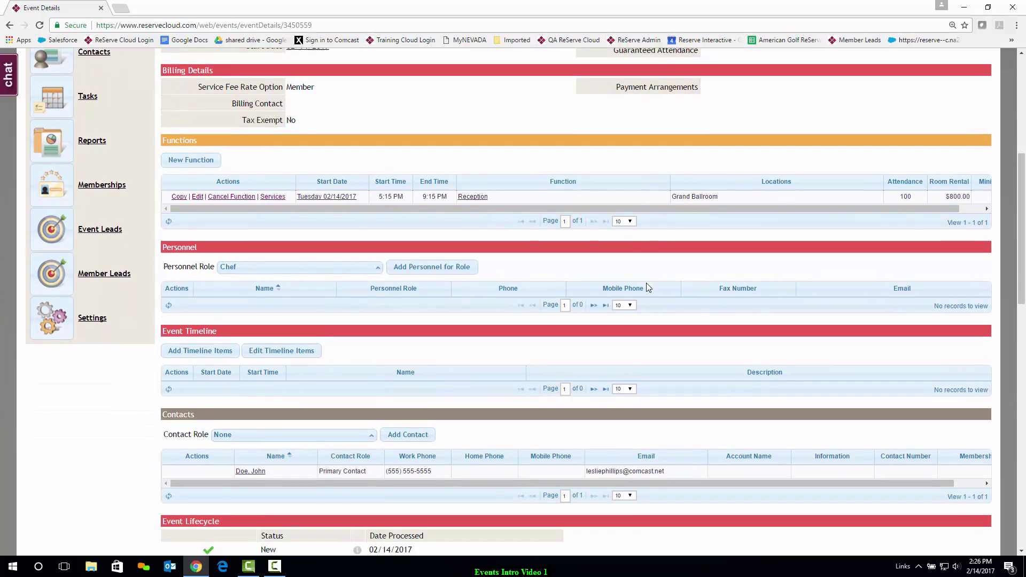
{"action": "scroll", "coordinate": [648, 287], "scroll_direction": "down", "scroll_amount": 6}
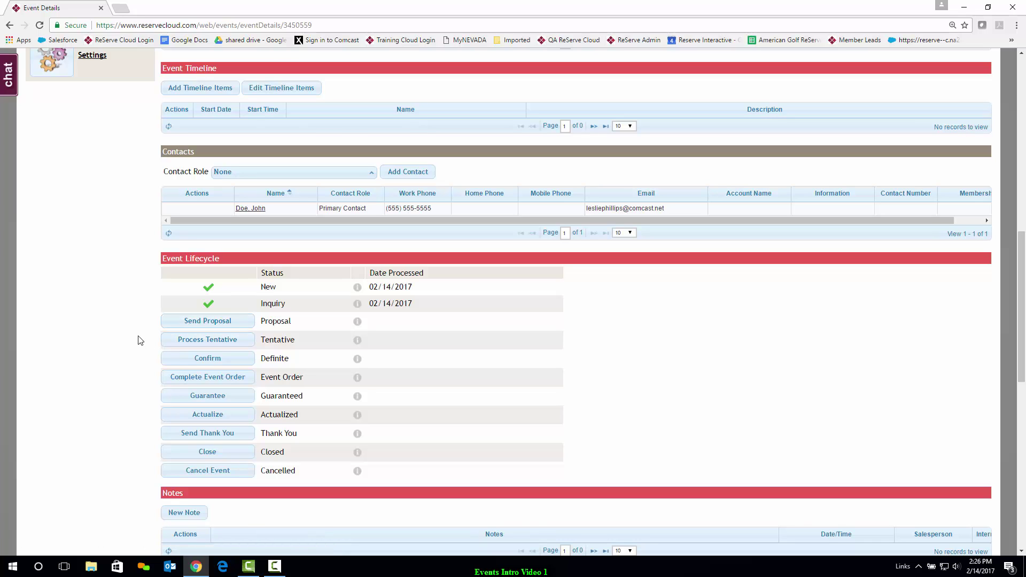
{"action": "scroll", "coordinate": [138, 340], "scroll_direction": "up", "scroll_amount": 6}
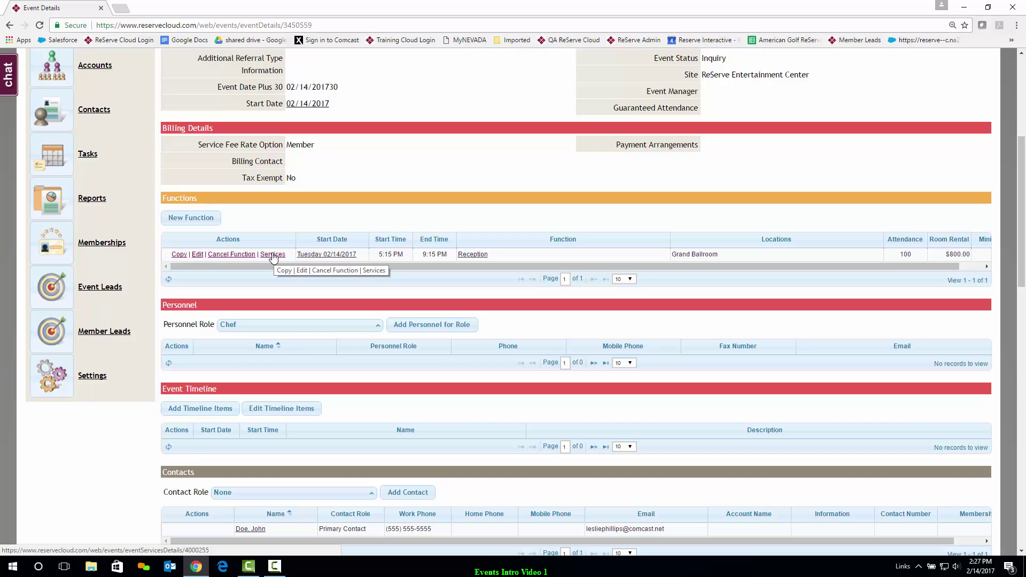
- Add a menu to the reception's services, sorting by name and ticking A Standard Wedding Package
{"action": "left_click", "coordinate": [272, 255]}
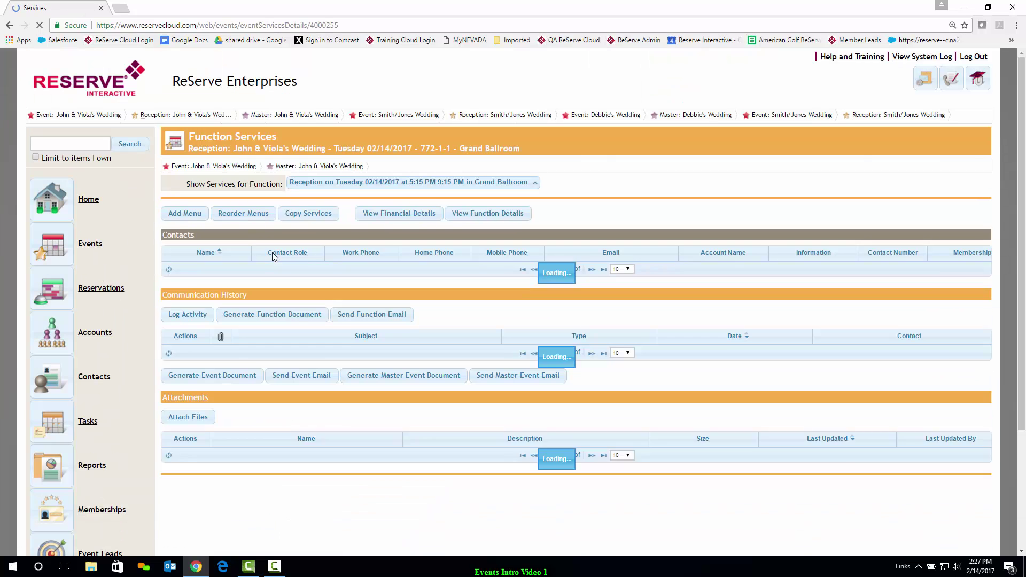
{"action": "left_click", "coordinate": [186, 214]}
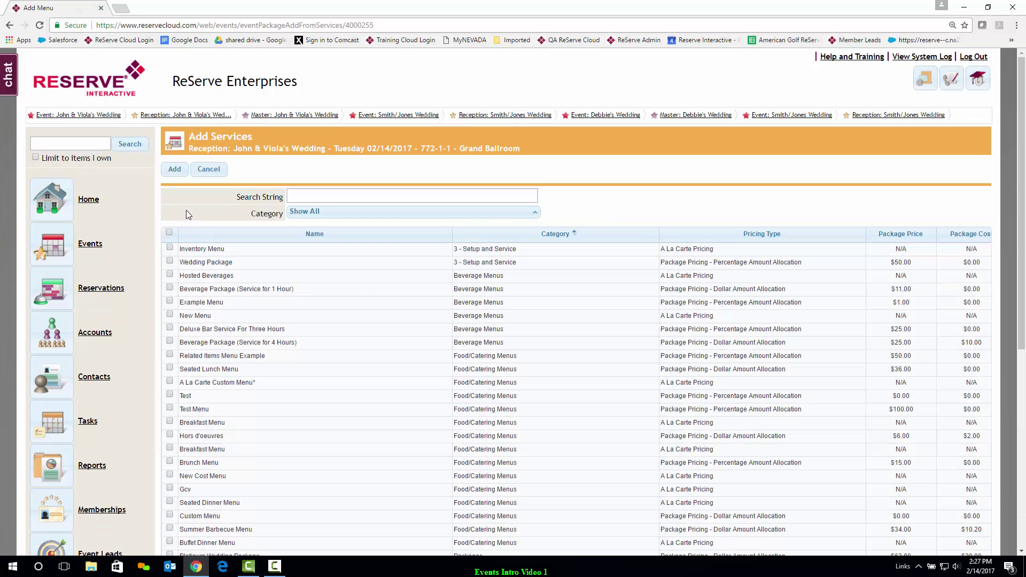
{"action": "left_click", "coordinate": [300, 239]}
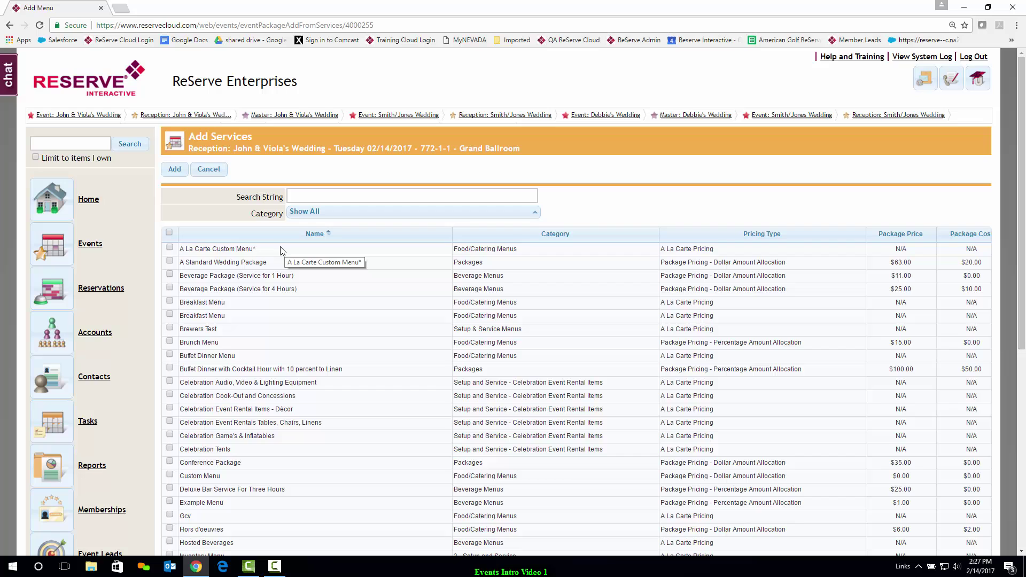
{"action": "left_click", "coordinate": [170, 262]}
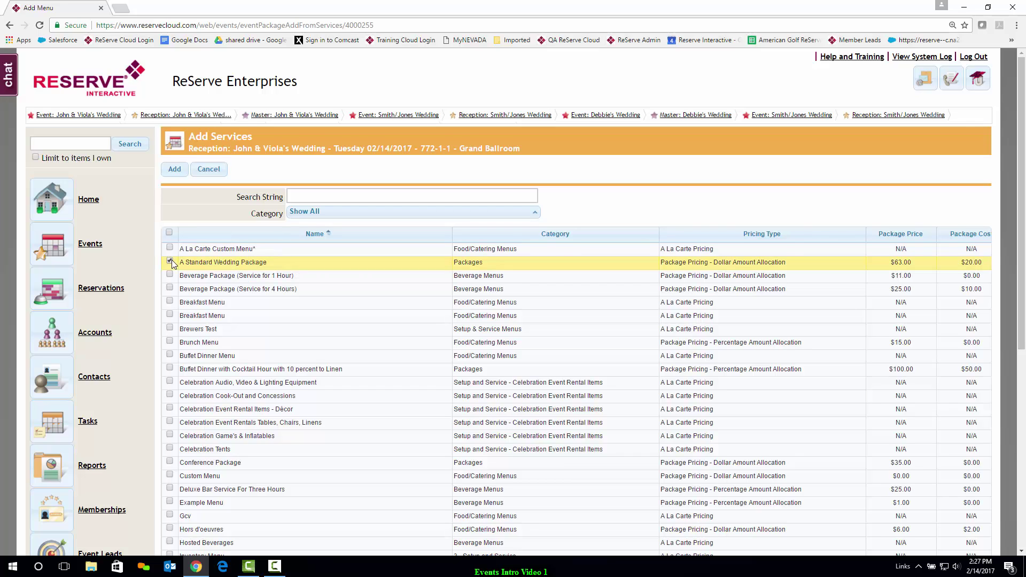
{"action": "left_click", "coordinate": [175, 169]}
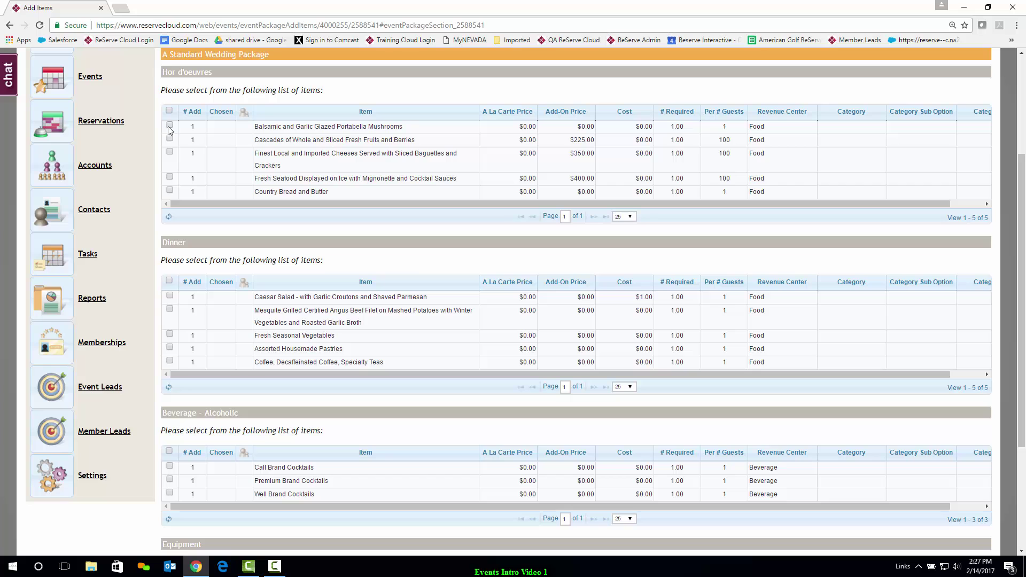
{"action": "left_click", "coordinate": [170, 138]}
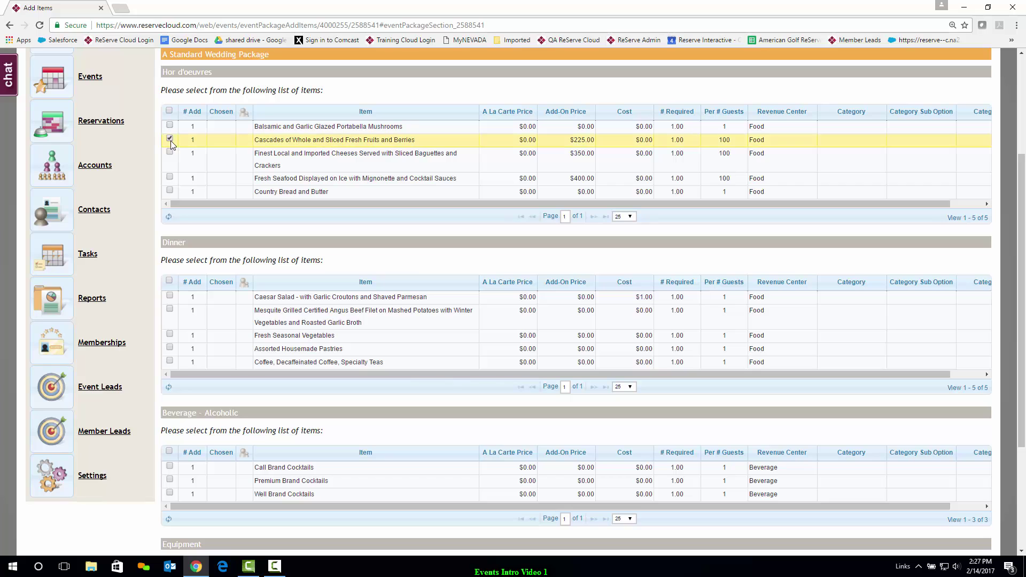
{"action": "left_click", "coordinate": [170, 190]}
{"action": "left_click", "coordinate": [169, 280]}
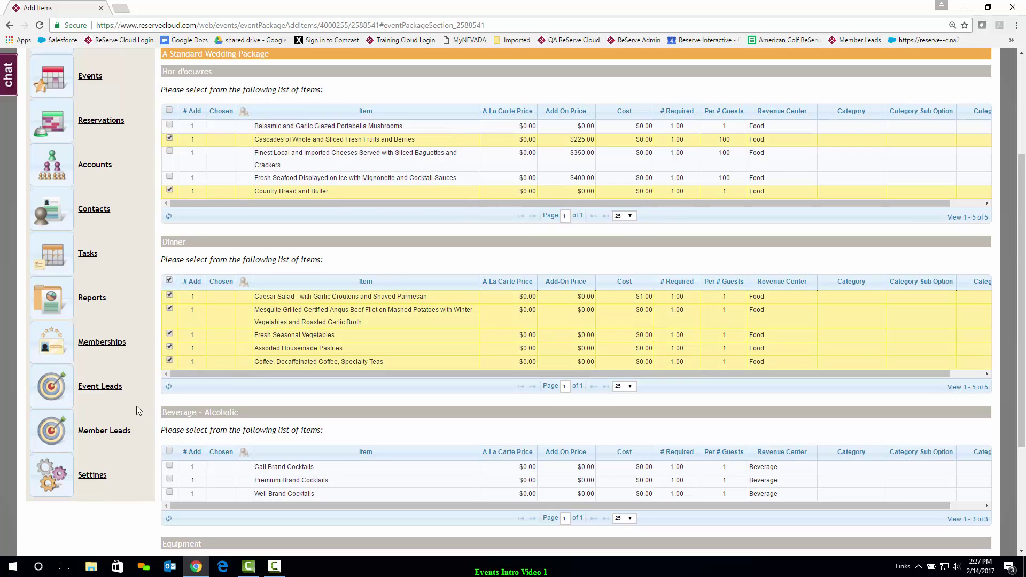
{"action": "scroll", "coordinate": [170, 347], "scroll_direction": "down", "scroll_amount": 2}
{"action": "left_click", "coordinate": [170, 373]}
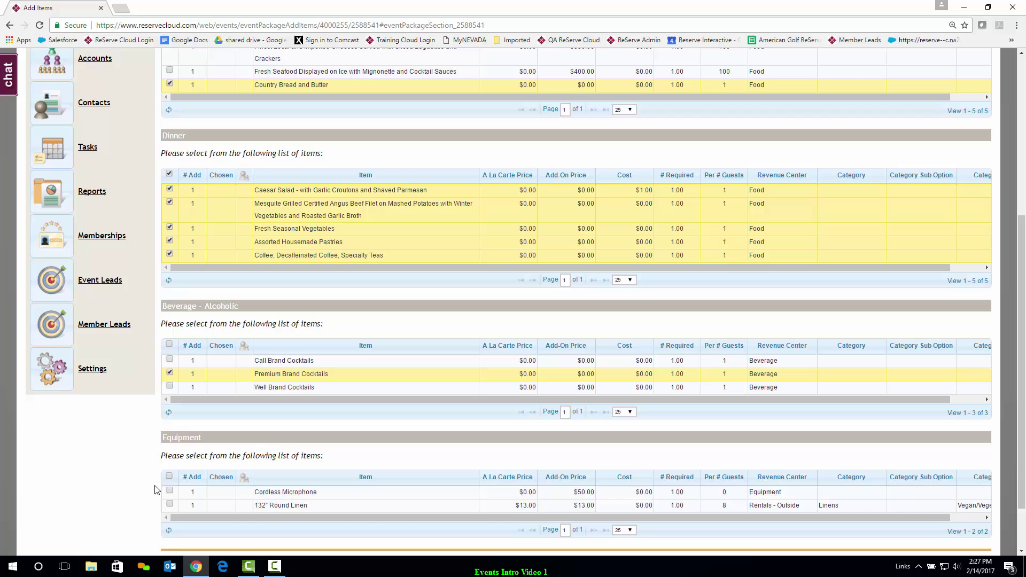
{"action": "left_click", "coordinate": [169, 476]}
{"action": "scroll", "coordinate": [144, 473], "scroll_direction": "down", "scroll_amount": 2}
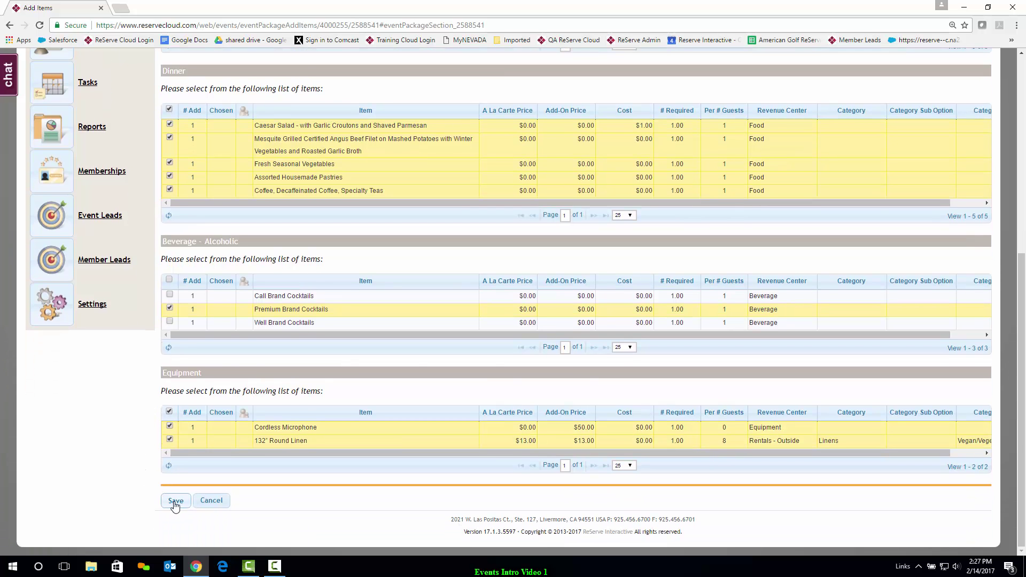
{"action": "left_click", "coordinate": [175, 501]}
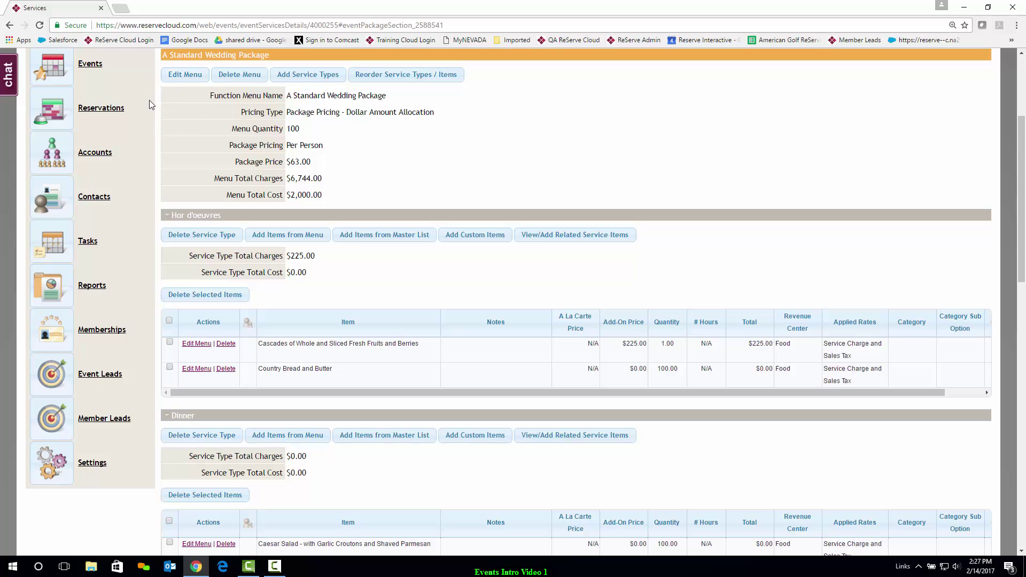
- Return to John & Viola's Wedding event details and scroll to the Event Lifecycle section
{"action": "scroll", "coordinate": [151, 104], "scroll_direction": "up", "scroll_amount": 4}
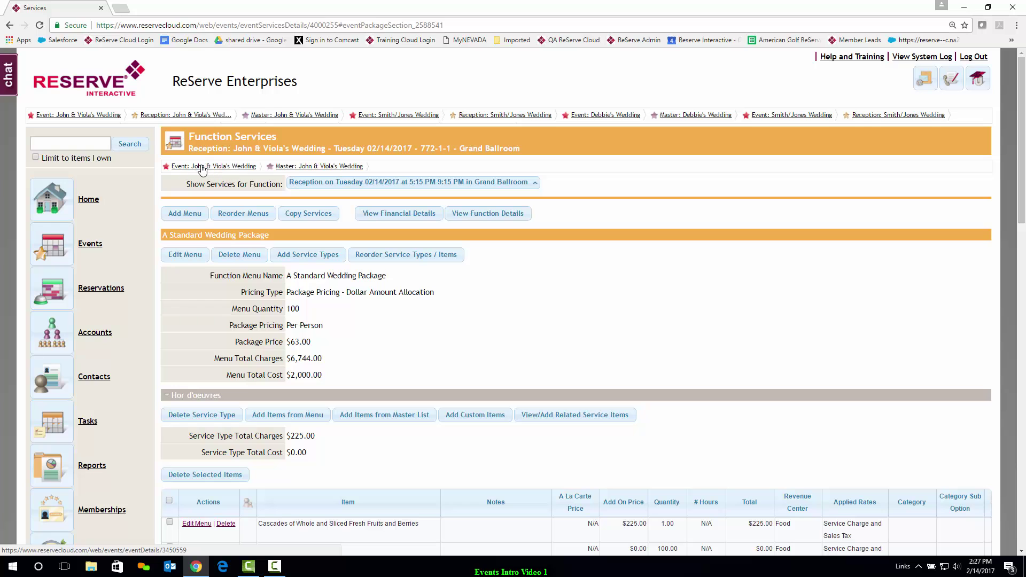
{"action": "left_click", "coordinate": [207, 166]}
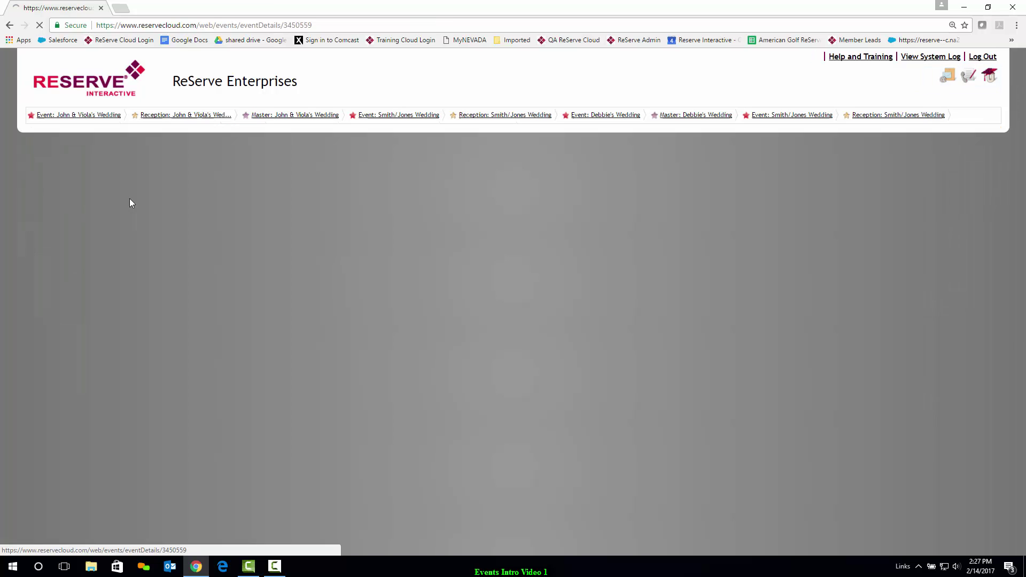
{"action": "scroll", "coordinate": [148, 212], "scroll_direction": "down", "scroll_amount": 4}
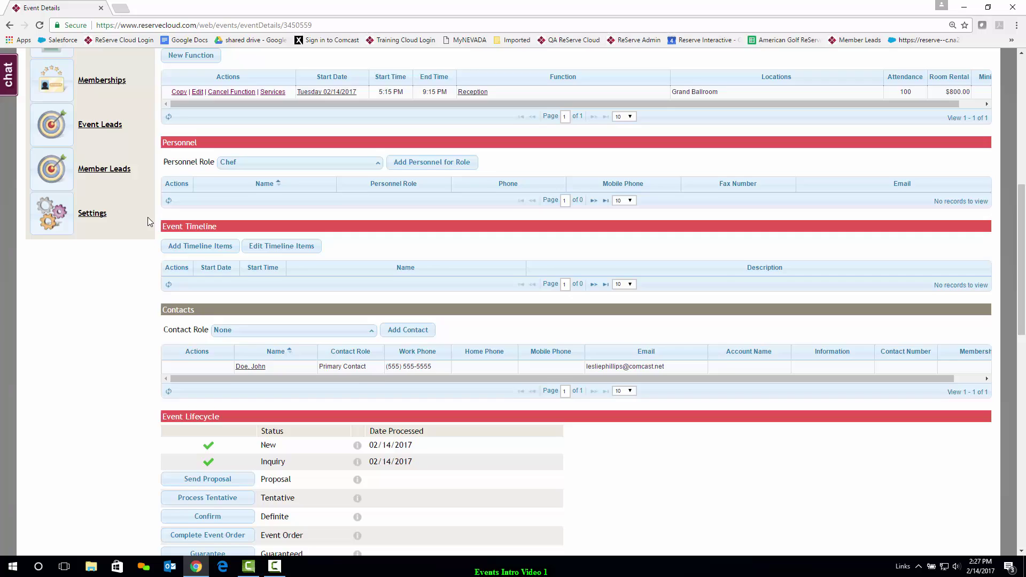
{"action": "scroll", "coordinate": [150, 222], "scroll_direction": "down", "scroll_amount": 4}
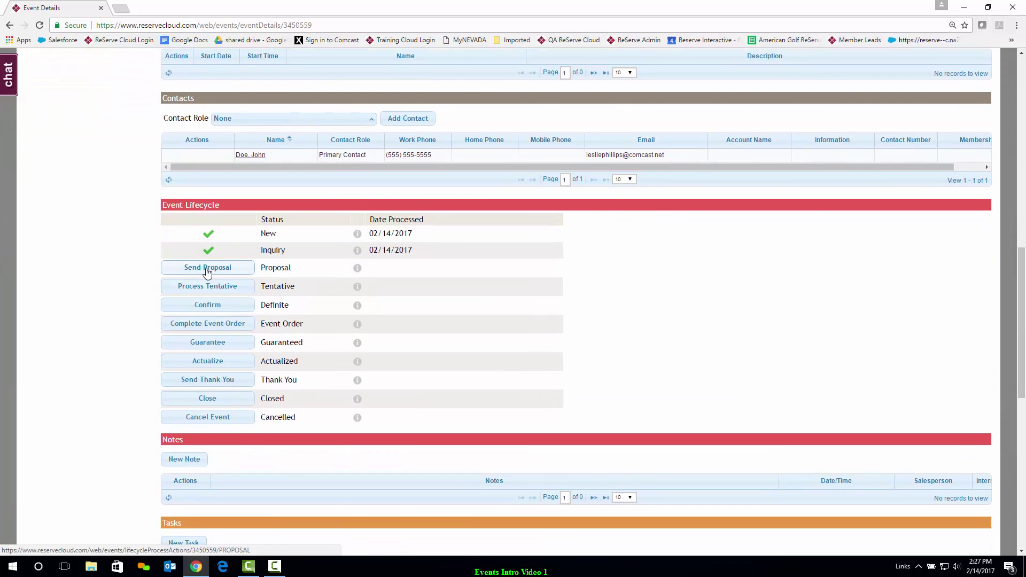
- Send a proposal using the Proposal Email template with the Nice Proposal Example document attached
{"action": "left_click", "coordinate": [207, 270]}
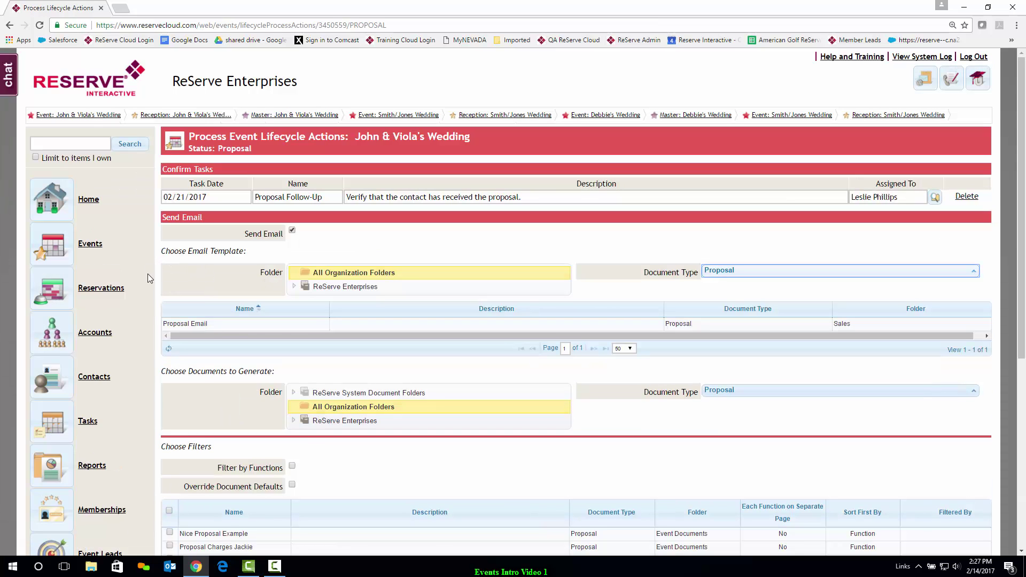
{"action": "left_click", "coordinate": [213, 323]}
{"action": "scroll", "coordinate": [124, 298], "scroll_direction": "down", "scroll_amount": 3}
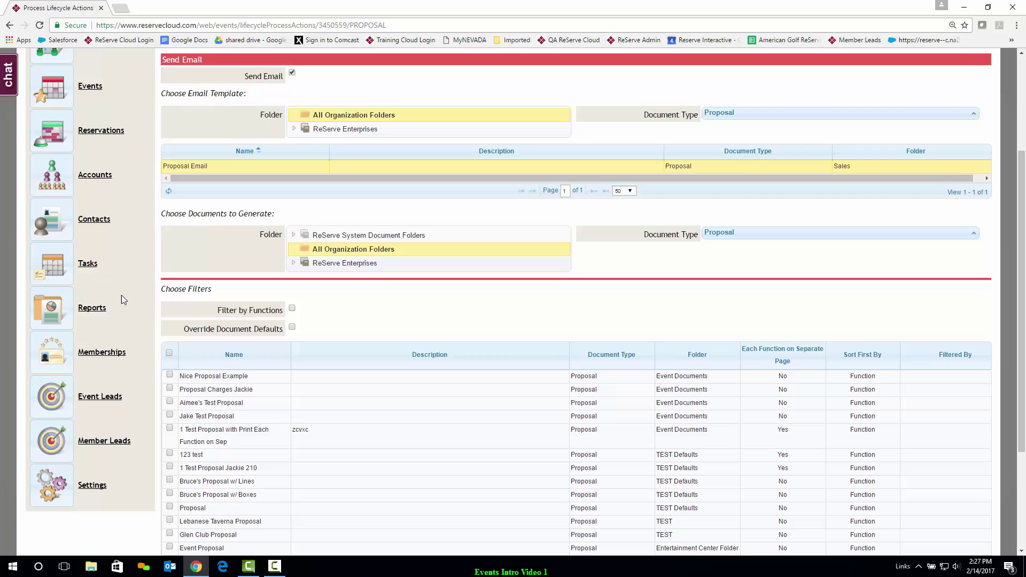
{"action": "scroll", "coordinate": [121, 295], "scroll_direction": "down", "scroll_amount": 2}
{"action": "left_click", "coordinate": [170, 265]}
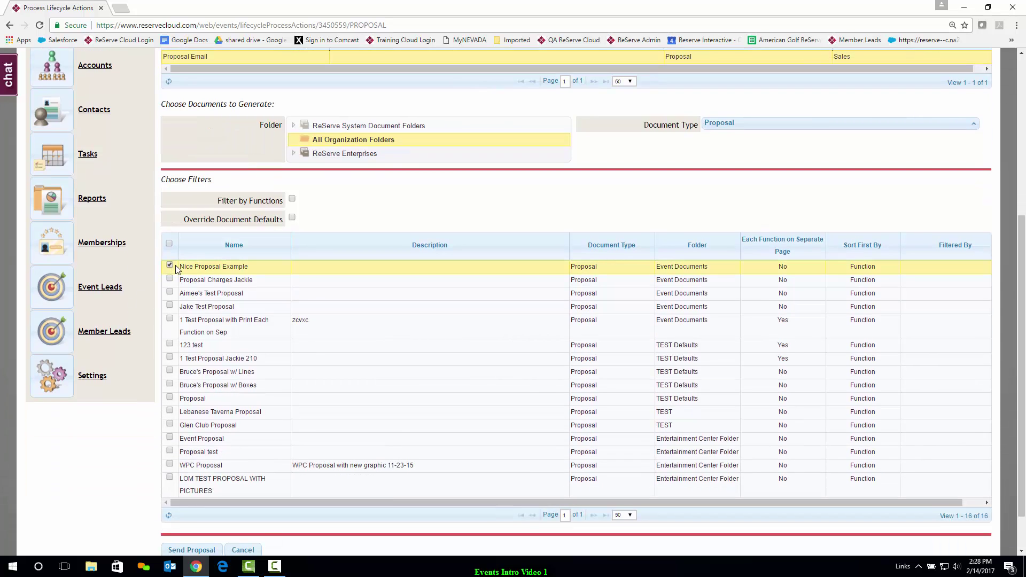
{"action": "scroll", "coordinate": [145, 302], "scroll_direction": "down", "scroll_amount": 1}
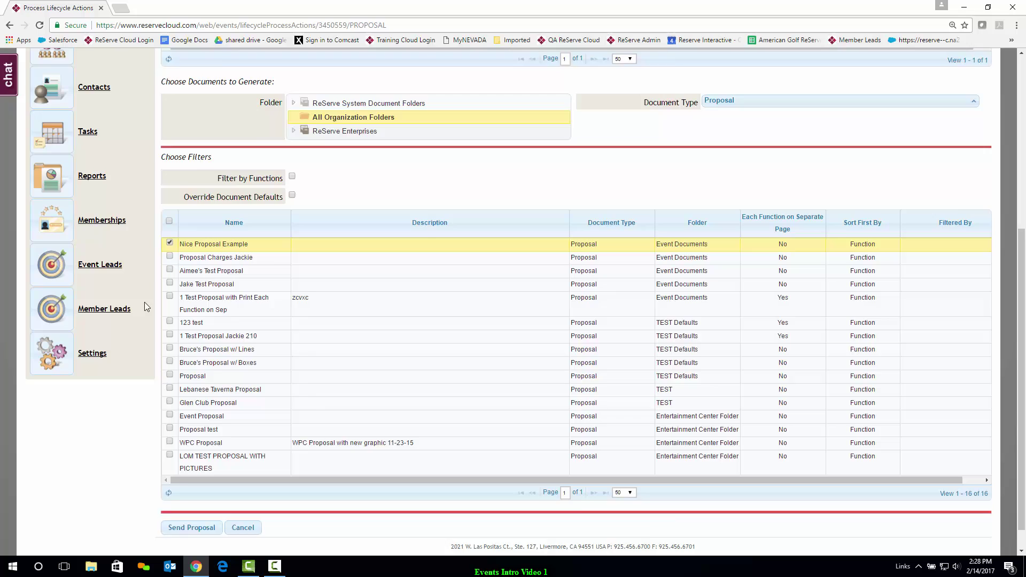
{"action": "left_click", "coordinate": [194, 500]}
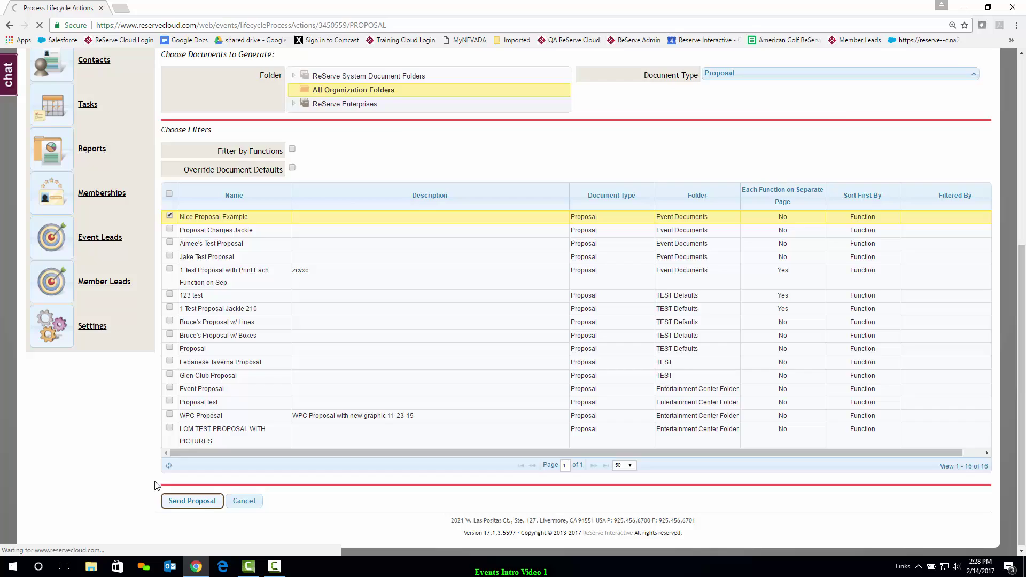
{"action": "scroll", "coordinate": [486, 398], "scroll_direction": "down", "scroll_amount": 4}
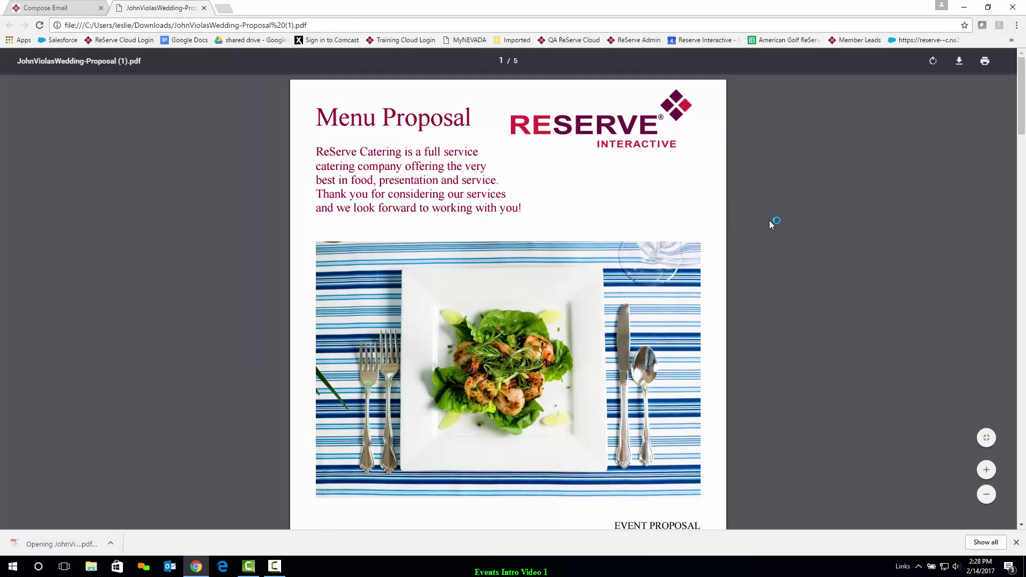
{"action": "scroll", "coordinate": [789, 227], "scroll_direction": "down", "scroll_amount": 11}
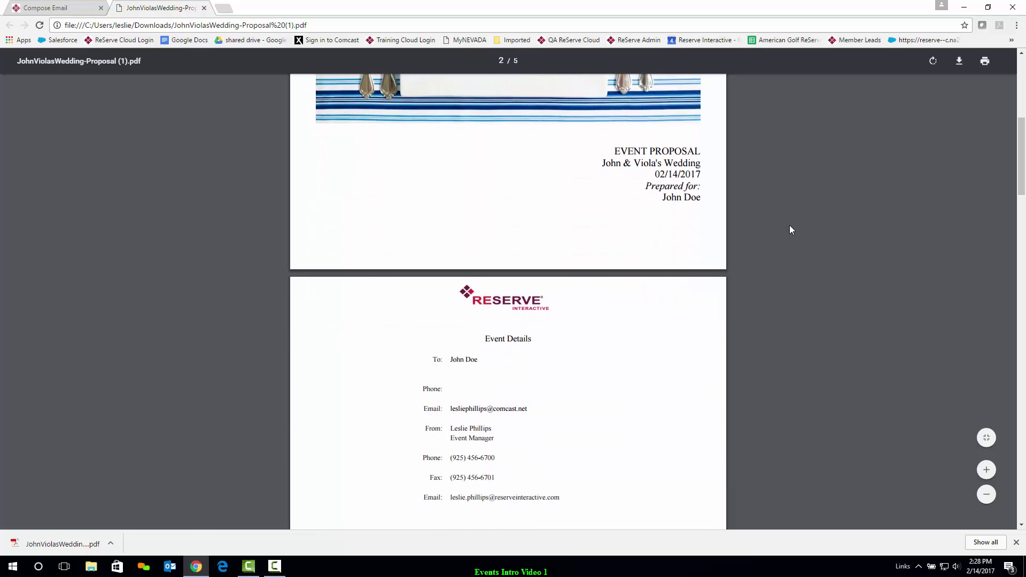
{"action": "scroll", "coordinate": [791, 230], "scroll_direction": "down", "scroll_amount": 9}
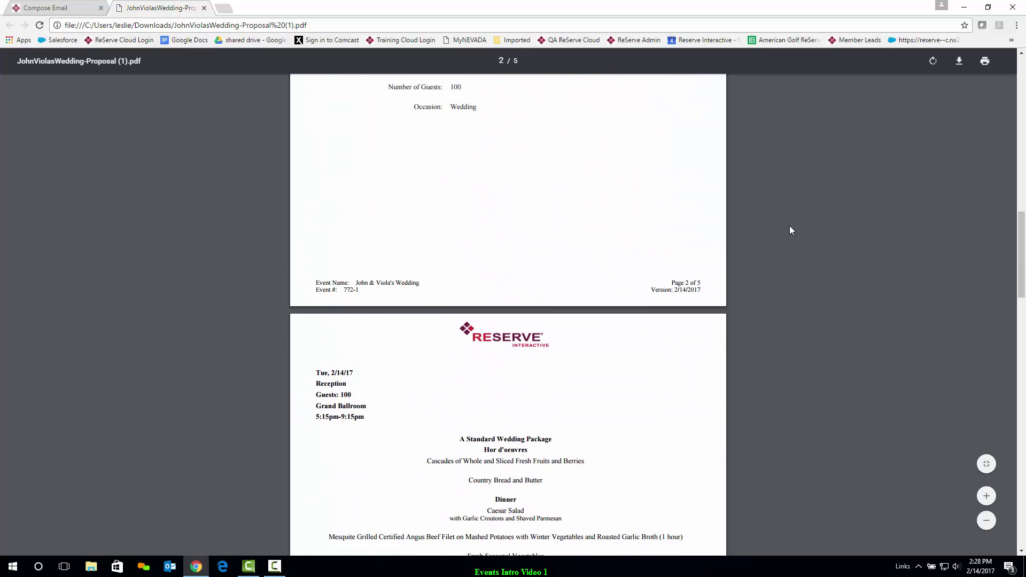
{"action": "scroll", "coordinate": [790, 231], "scroll_direction": "down", "scroll_amount": 2}
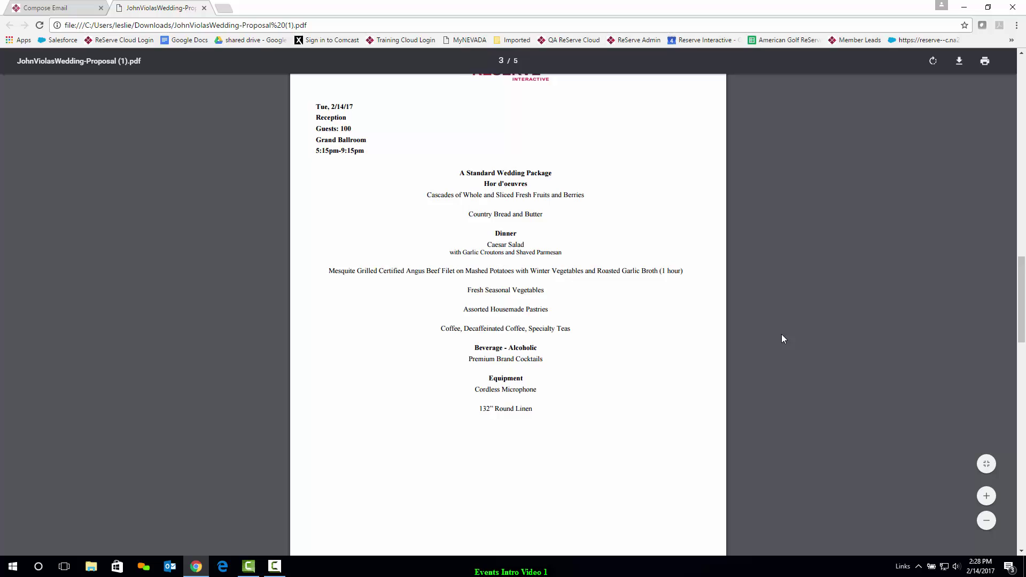
{"action": "scroll", "coordinate": [784, 337], "scroll_direction": "down", "scroll_amount": 3}
{"action": "scroll", "coordinate": [784, 339], "scroll_direction": "down", "scroll_amount": 5}
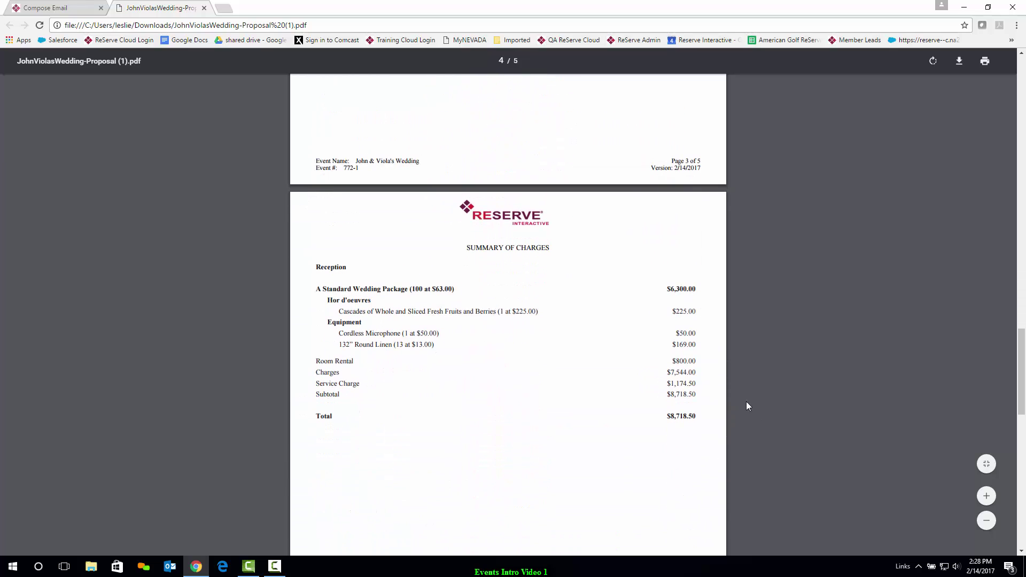
{"action": "scroll", "coordinate": [803, 401], "scroll_direction": "up", "scroll_amount": 4}
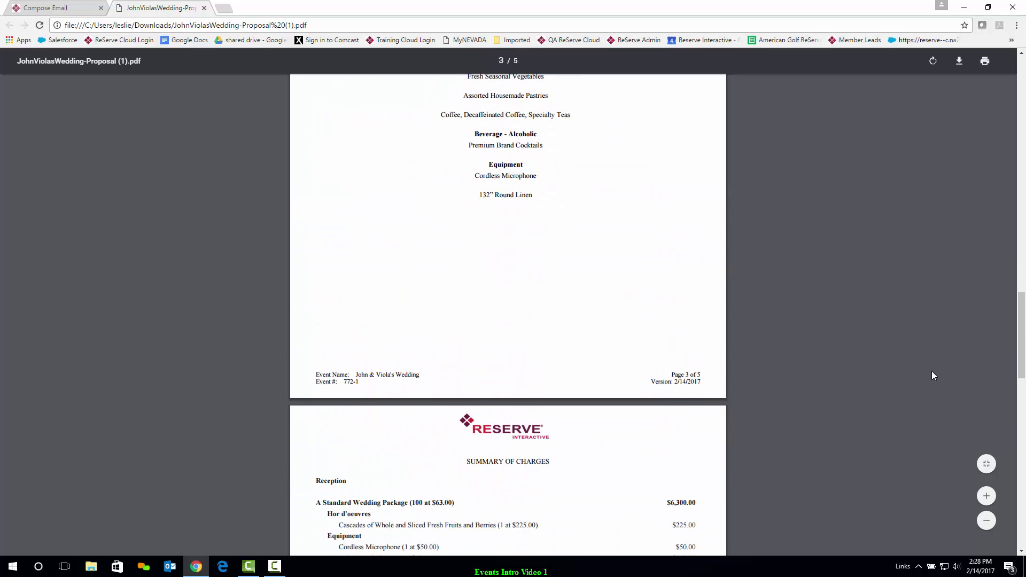
{"action": "left_click_drag", "start_coordinate": [1021, 331], "coordinate": [1016, 72]}
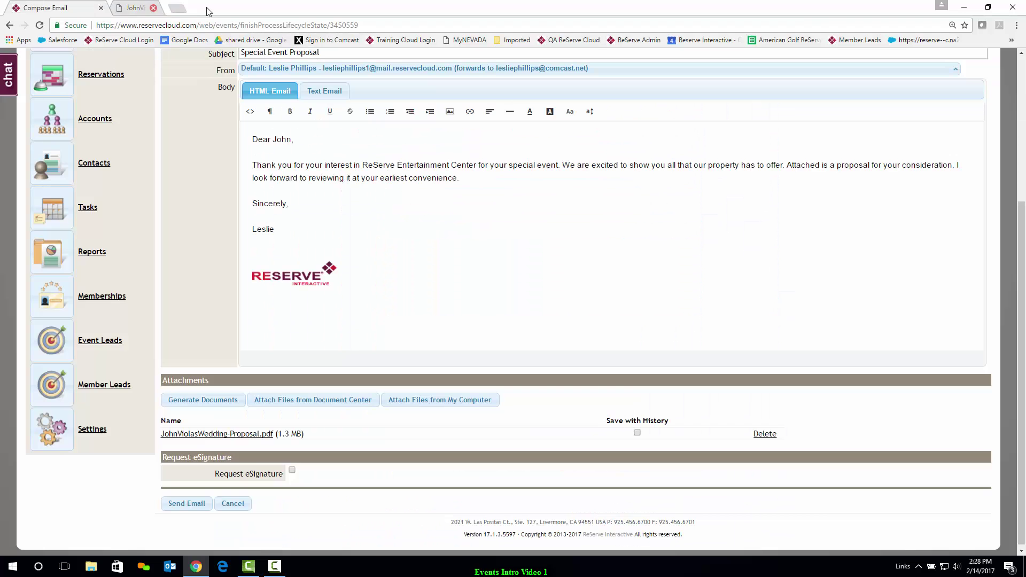
- Close the proposal PDF and send the Special Event Proposal email to the contact
{"action": "left_click", "coordinate": [204, 8]}
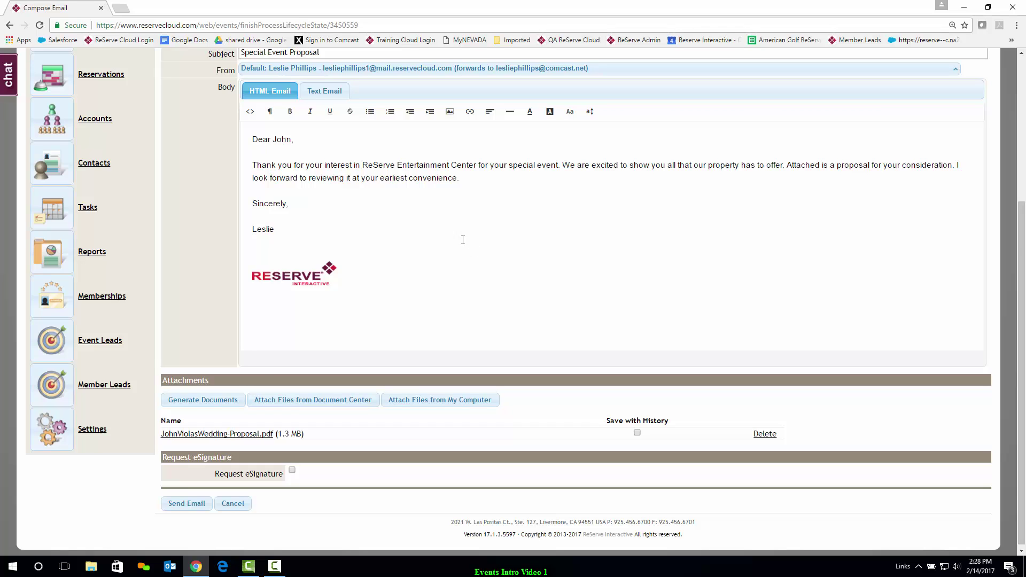
{"action": "left_click", "coordinate": [185, 504]}
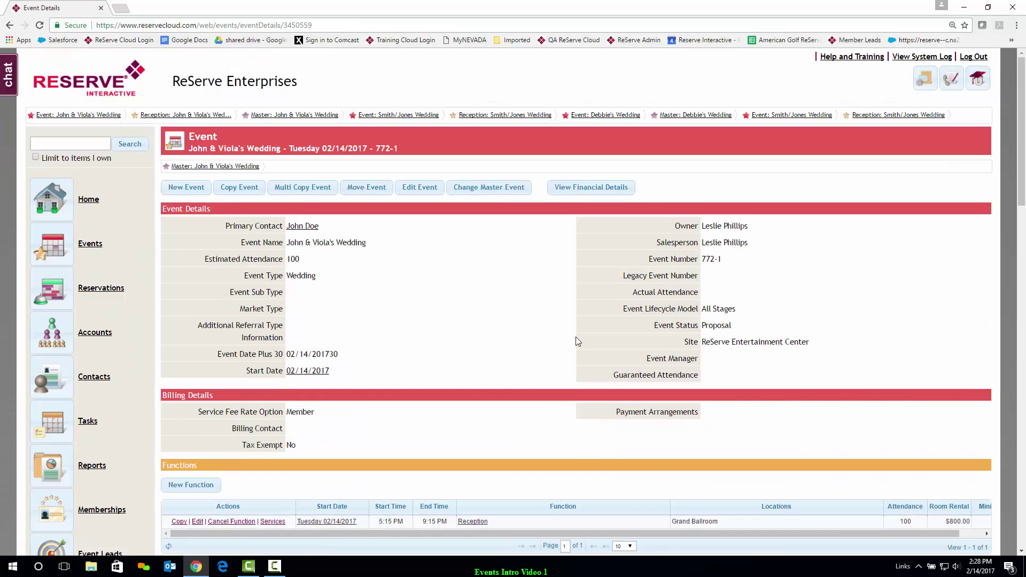
{"action": "scroll", "coordinate": [576, 340], "scroll_direction": "down", "scroll_amount": 1}
{"action": "scroll", "coordinate": [575, 336], "scroll_direction": "down", "scroll_amount": 15}
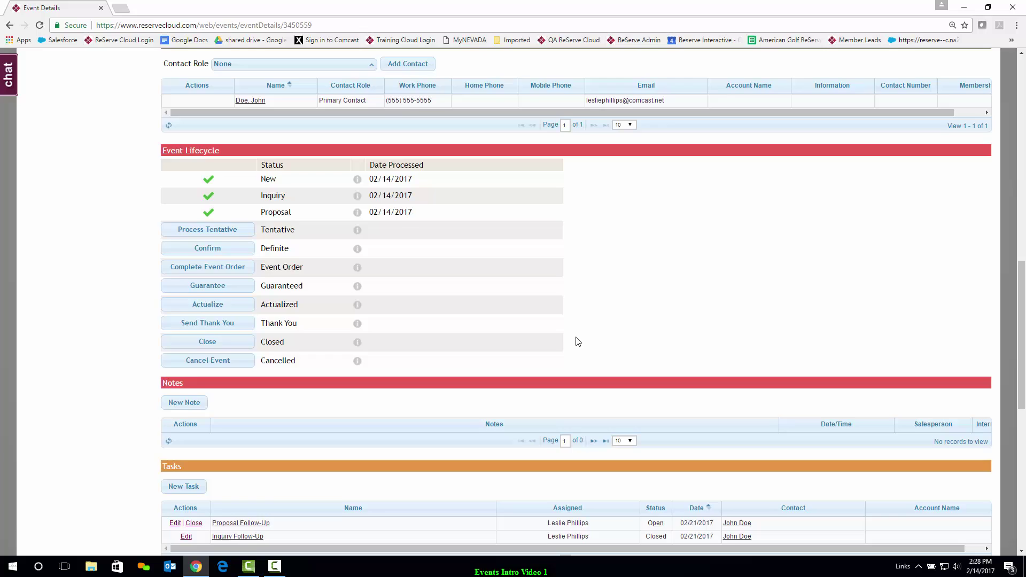
{"action": "scroll", "coordinate": [576, 336], "scroll_direction": "down", "scroll_amount": 3}
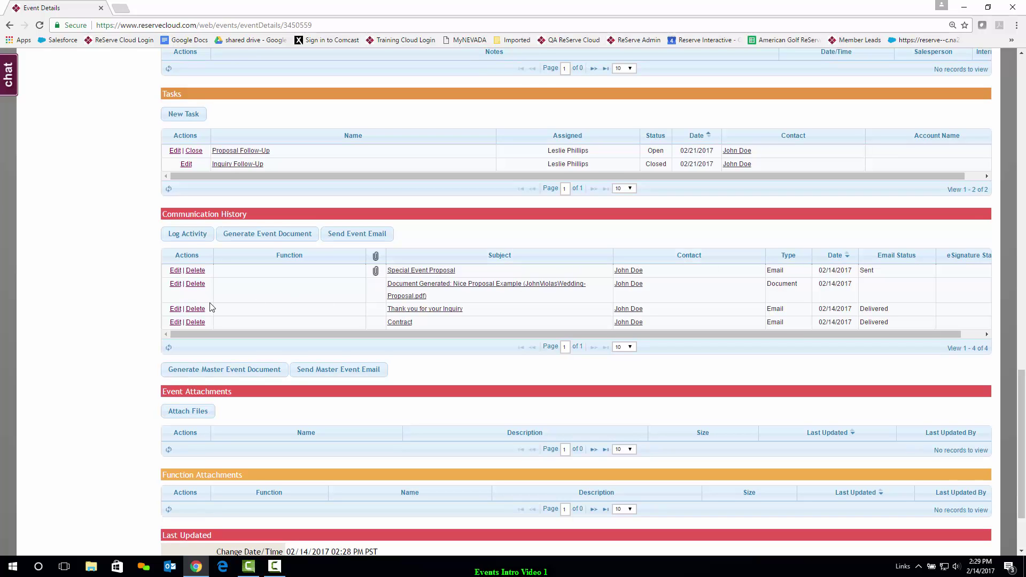
{"action": "scroll", "coordinate": [210, 307], "scroll_direction": "up", "scroll_amount": 9}
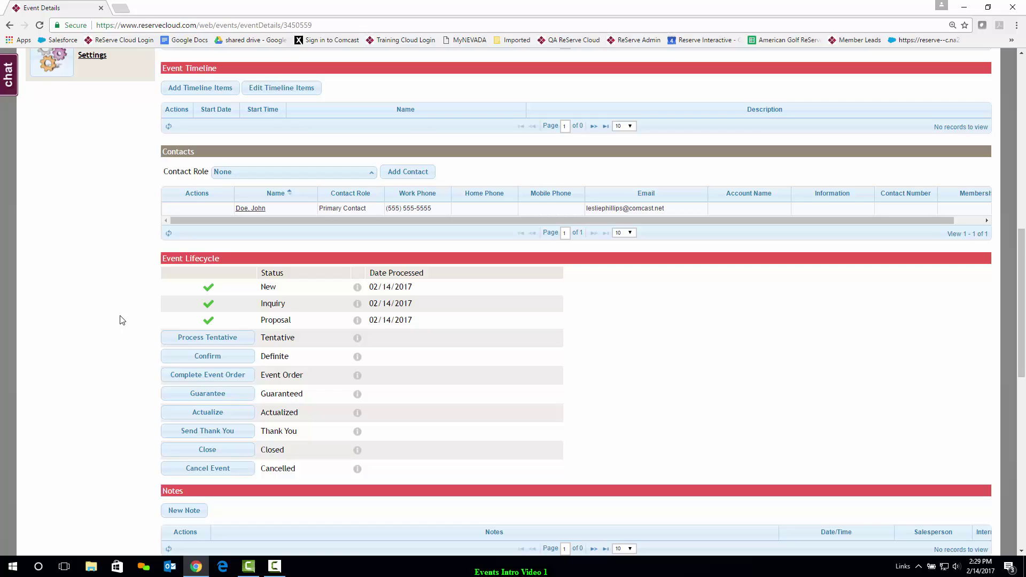
{"action": "scroll", "coordinate": [120, 320], "scroll_direction": "up", "scroll_amount": 12}
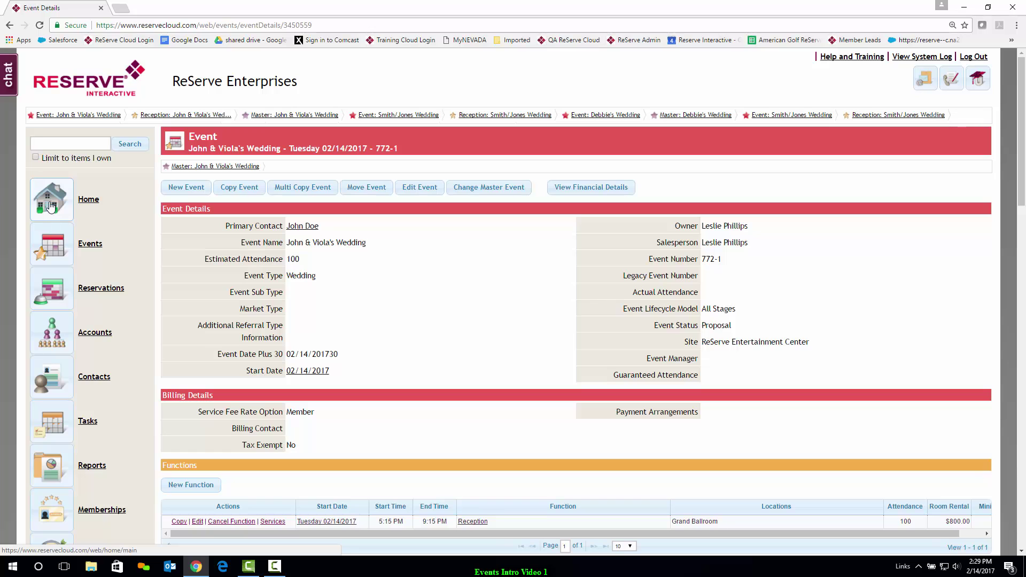
- Return to the Home page, My Day At A Glance, showing John & Viola's Wedding at 5:15 PM as Proposal
{"action": "left_click", "coordinate": [50, 207]}
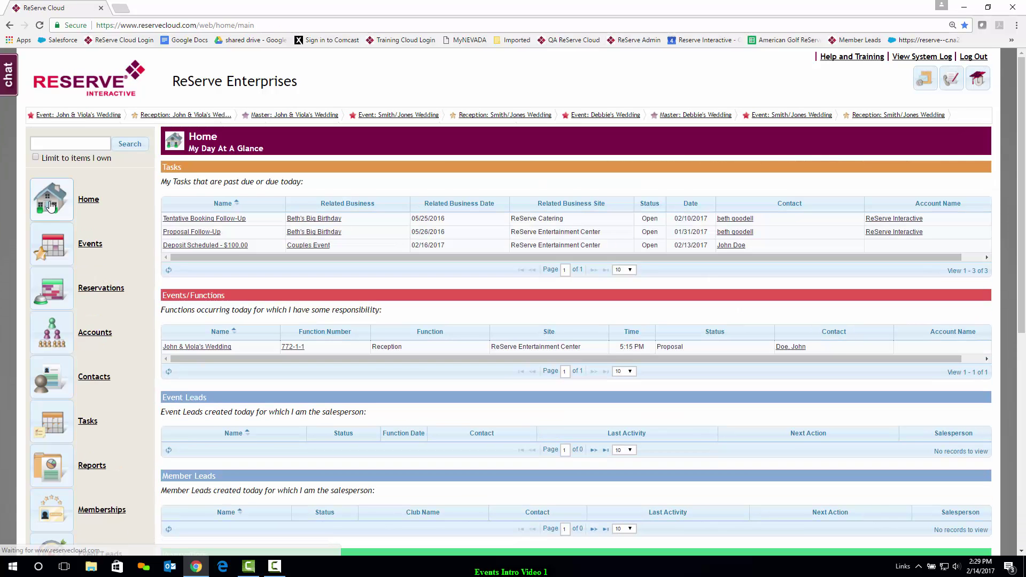